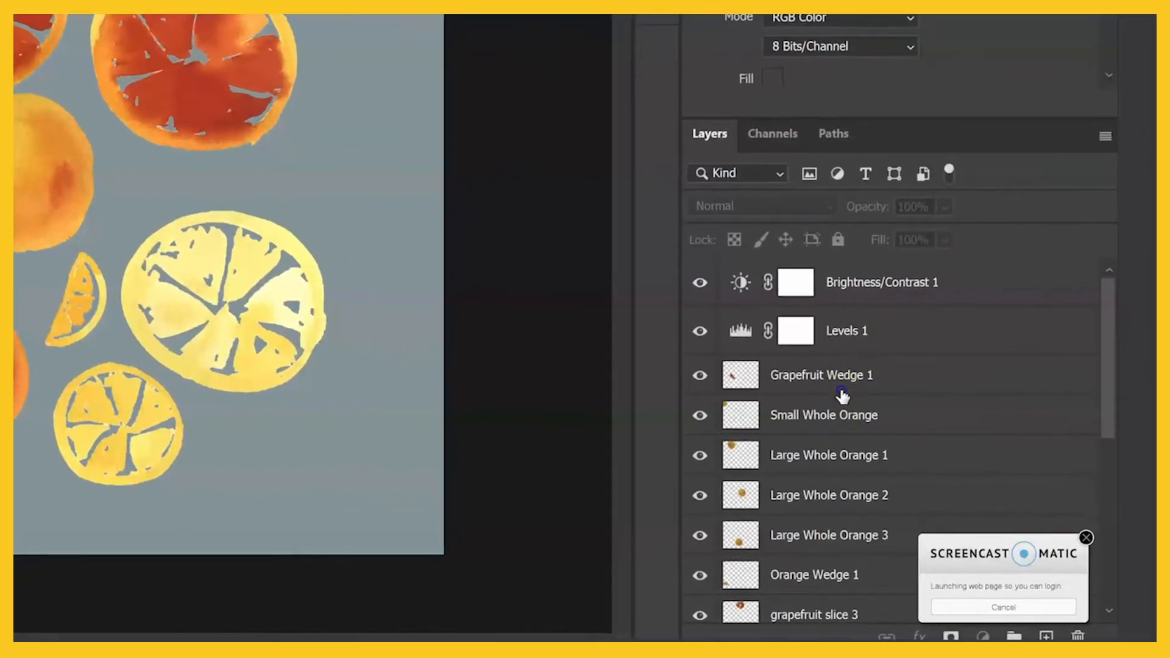
- Try to quick-export the fruit layers from Grapefruit Wedge 1 through Orange wedge 2 as PNG files
left_click(842, 395)
scroll(869, 430, "down", 6)
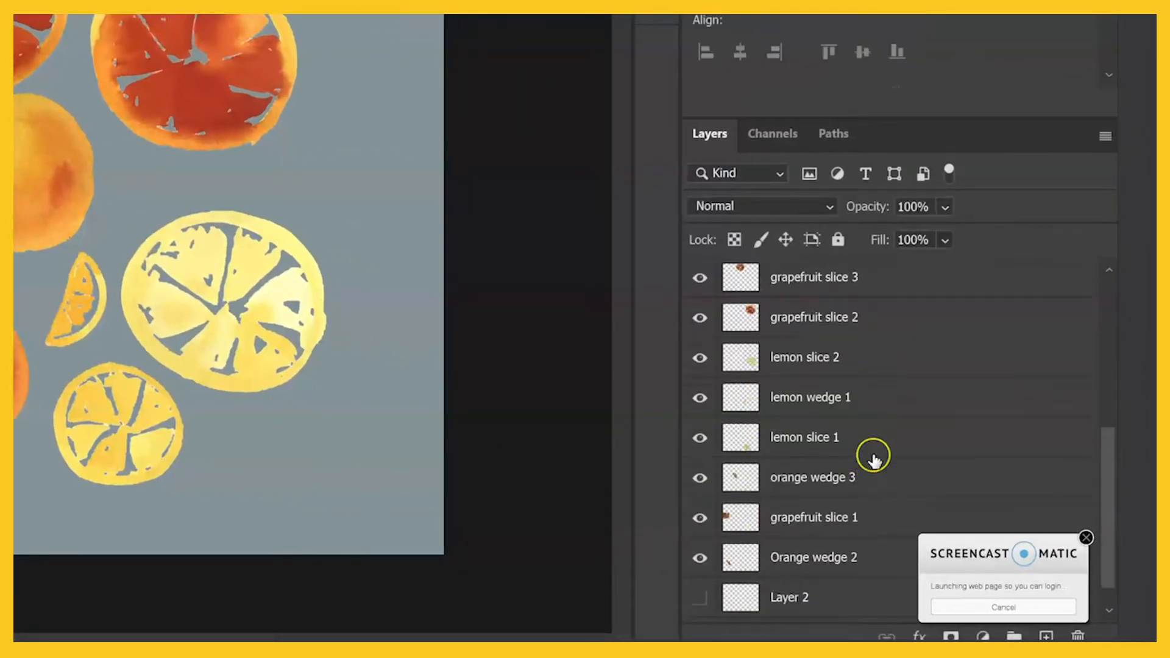
left_click(833, 570, "shift")
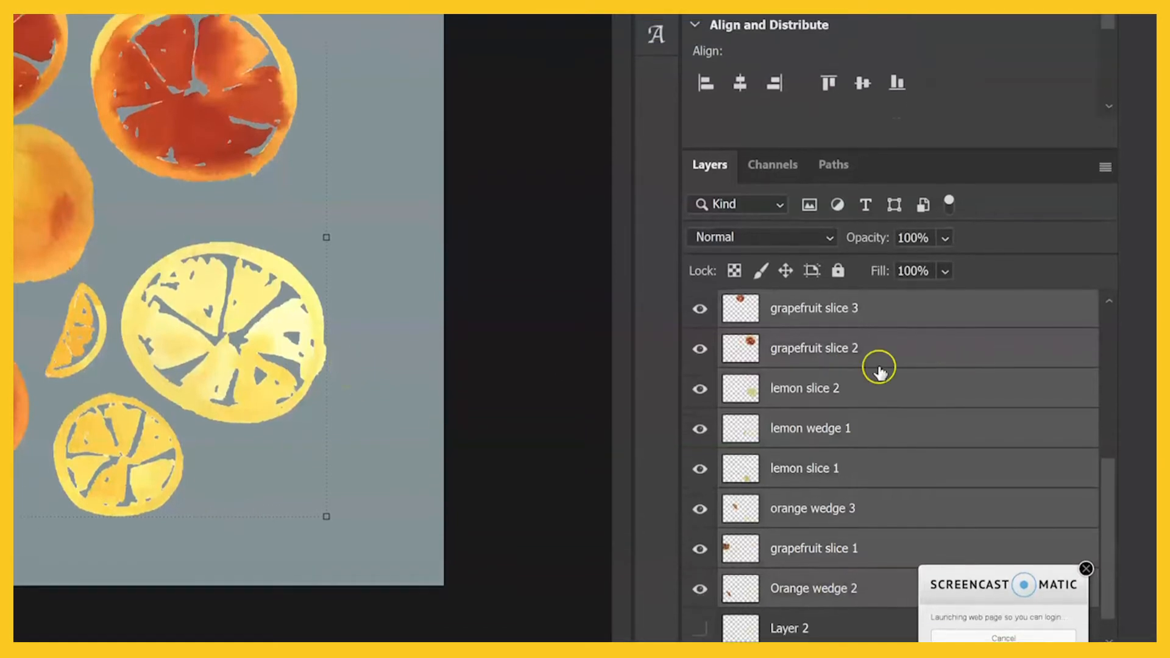
right_click(877, 347)
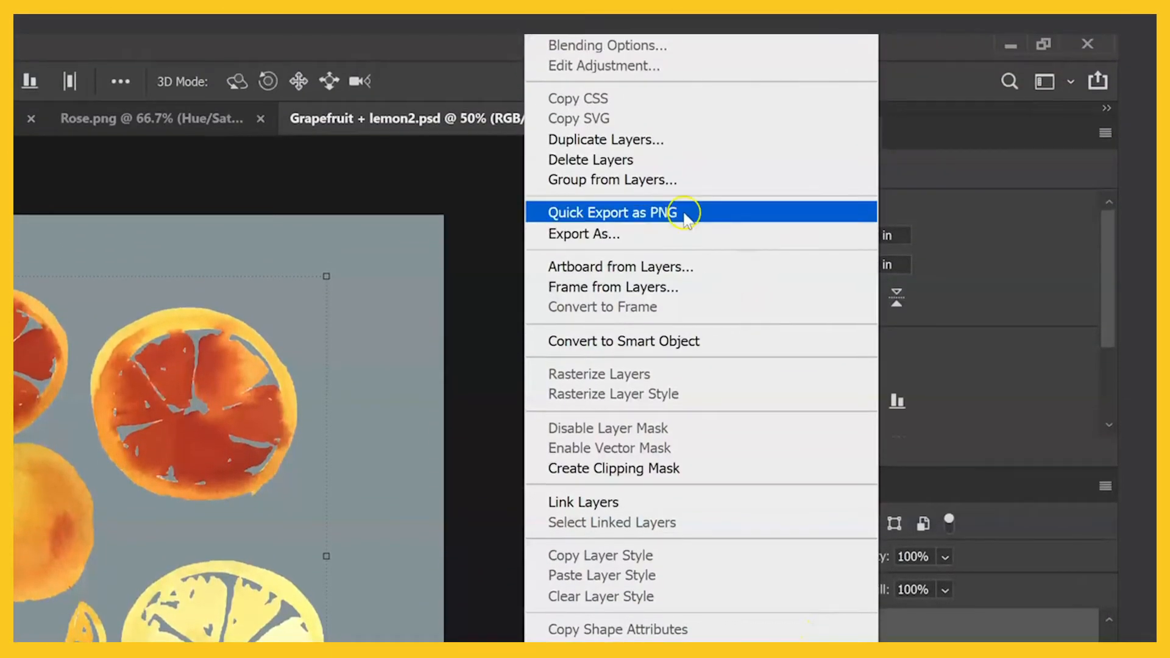
left_click(684, 214)
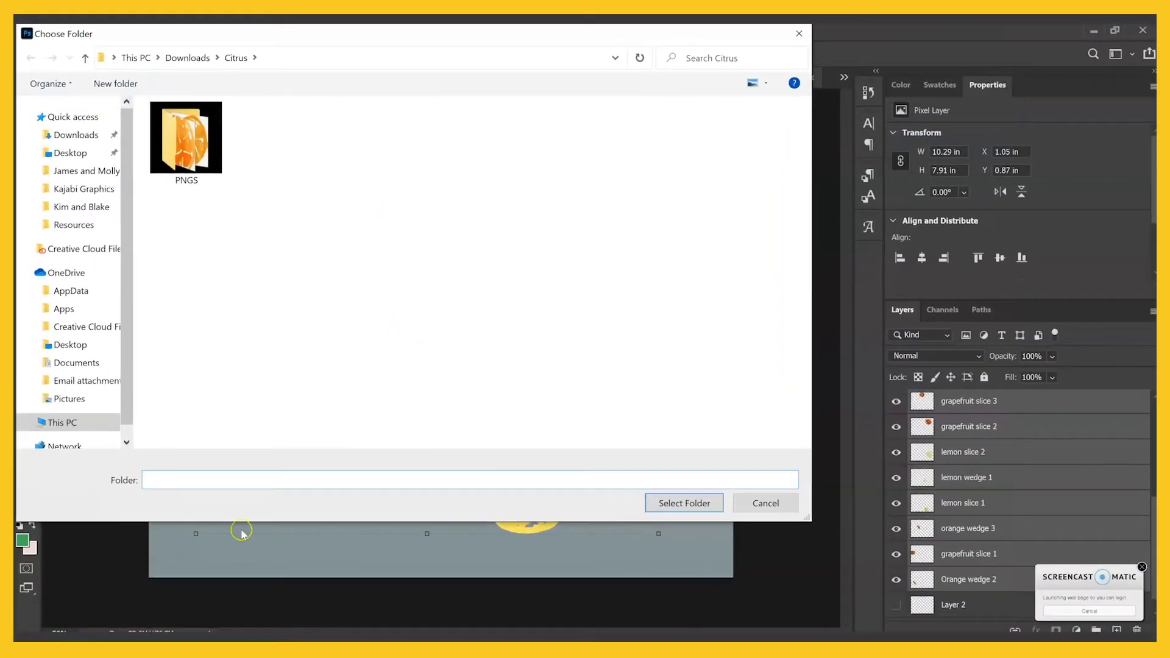
left_click(768, 503)
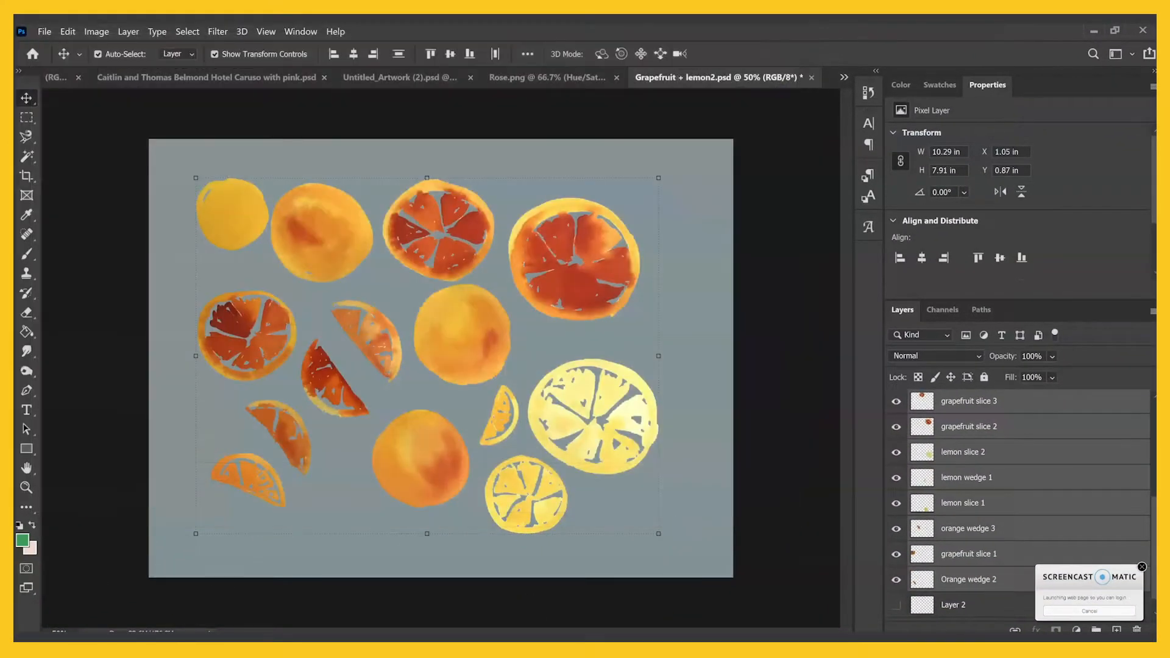
- Switch to File Explorer and look over the citrus images in the PNGS folder
key("alt+Tab")
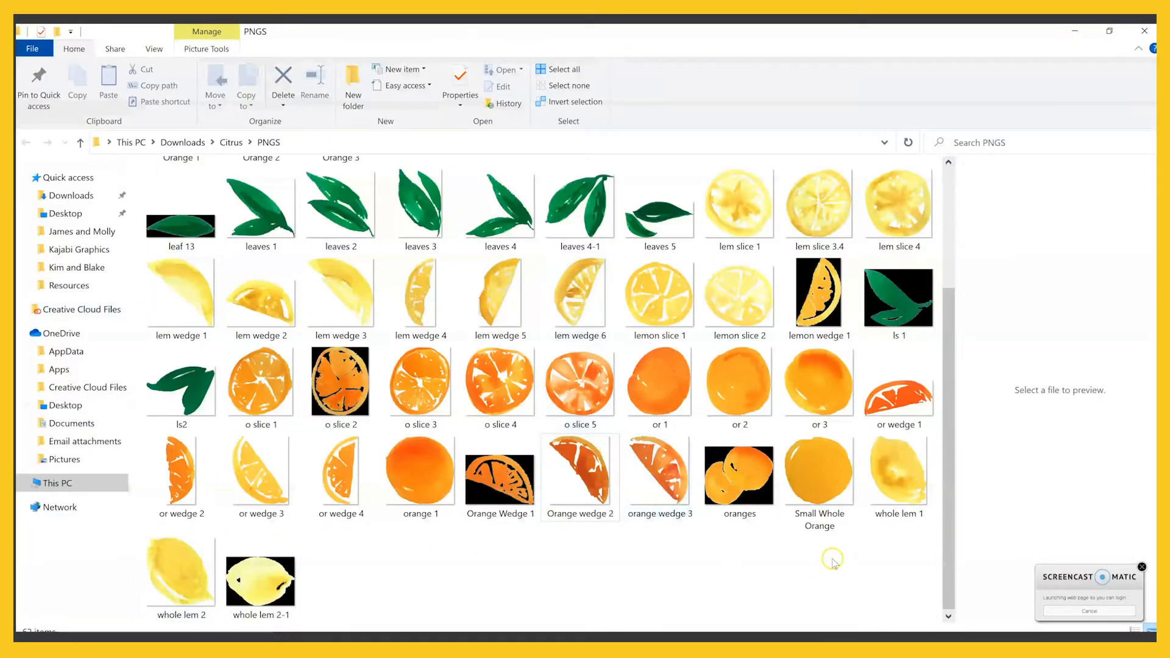
left_click_drag(945, 521, 992, 579)
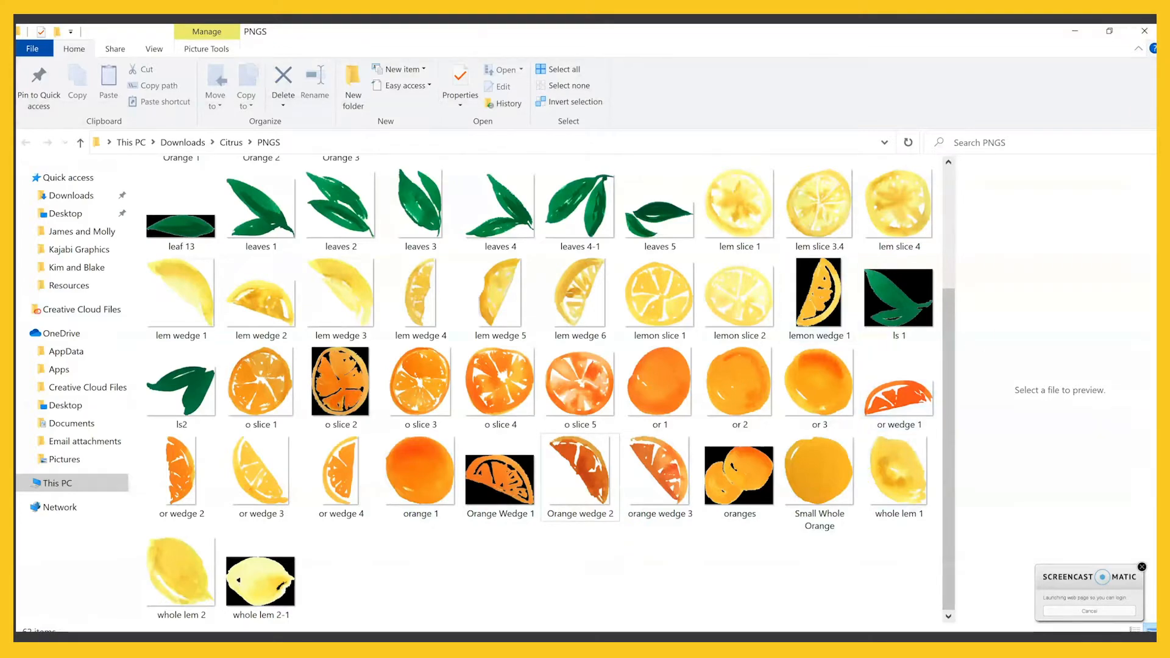
left_click(1153, 31)
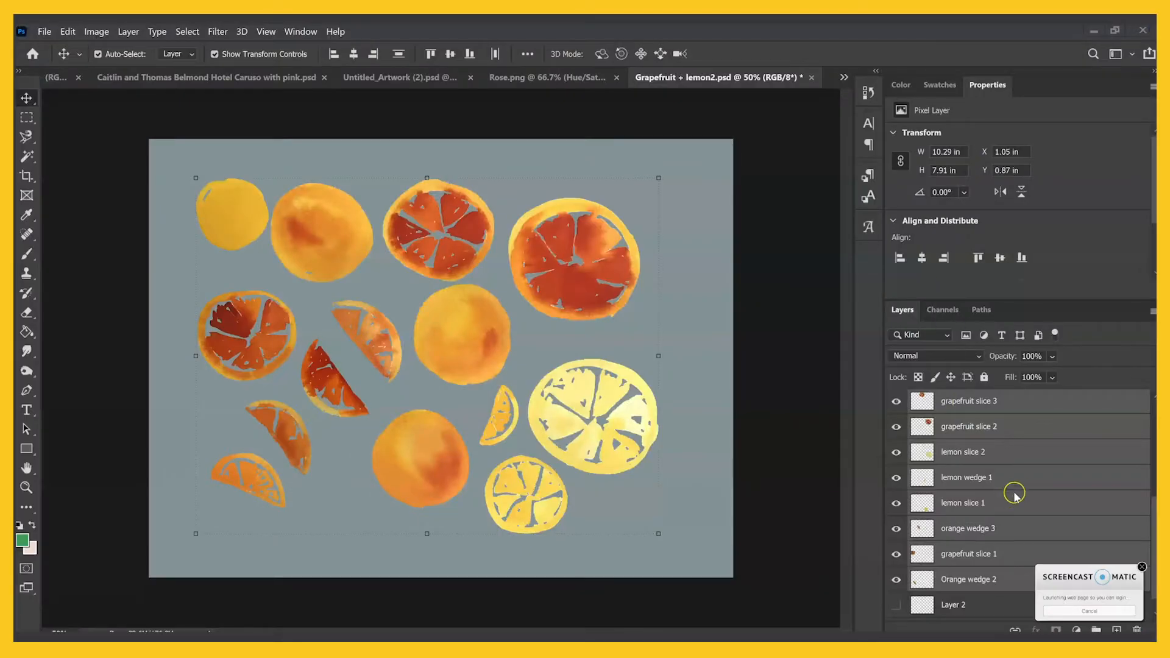
- Examine the Brightness/Contrast 1 and Levels 1 adjustment layers and the fruit layers beneath them
left_click(1013, 409)
left_click(999, 442)
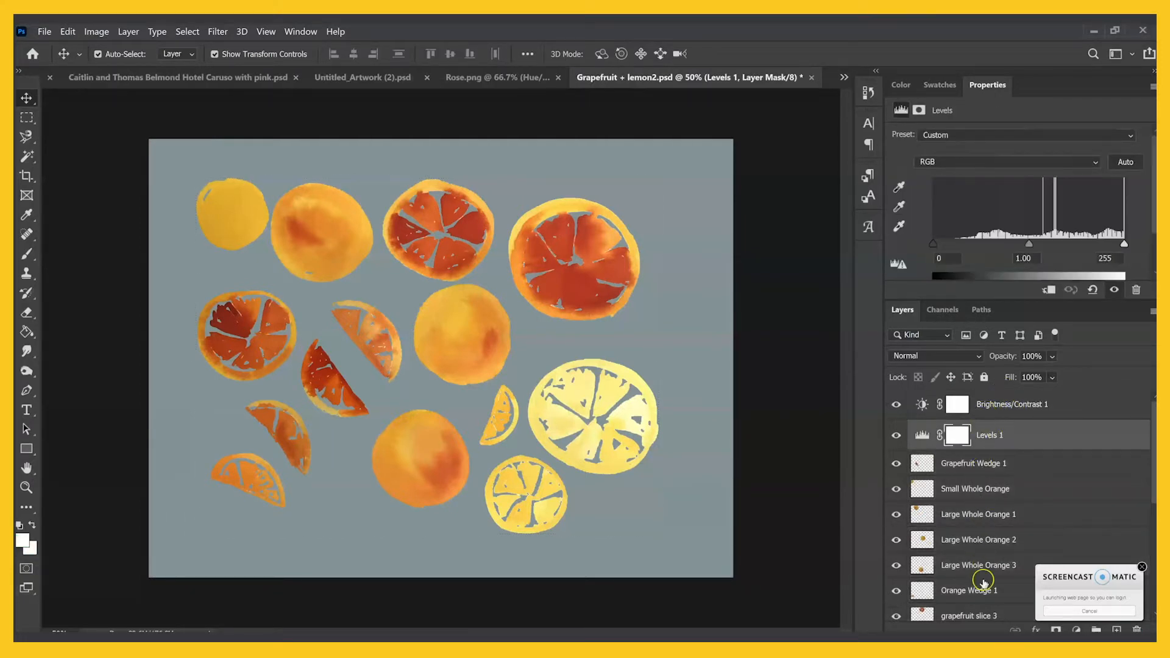
scroll(984, 551, "down", 5)
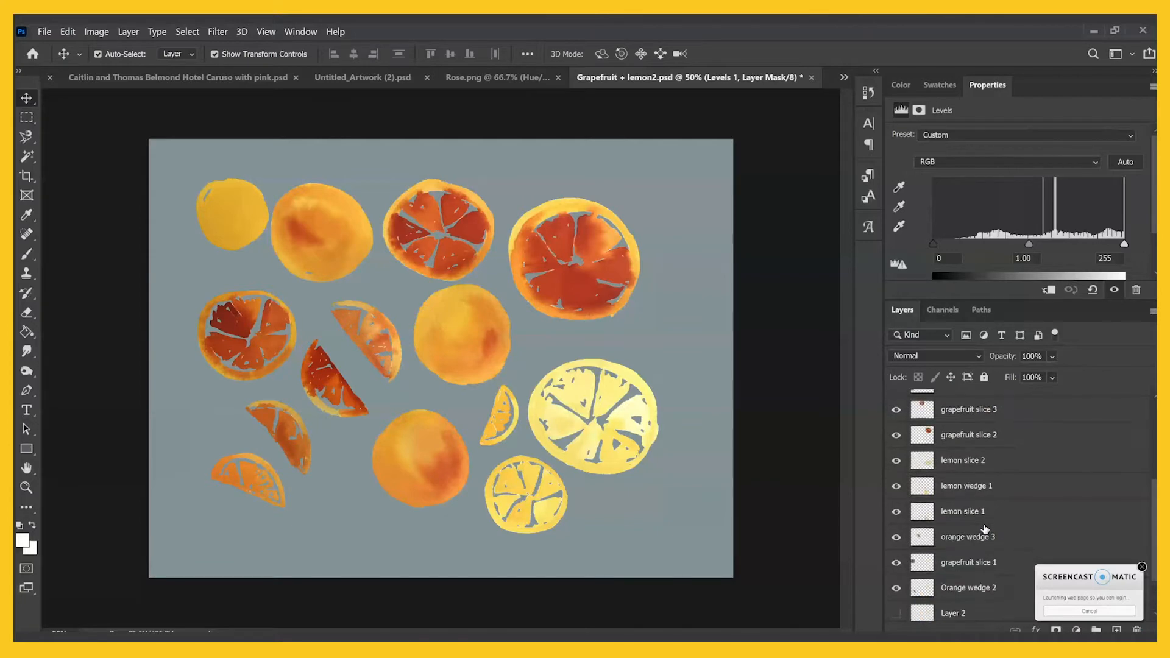
scroll(984, 530, "up", 5)
- Select the large pale lemon slice's layer, lemon slice 2, on the canvas
key("ctrl+plus")
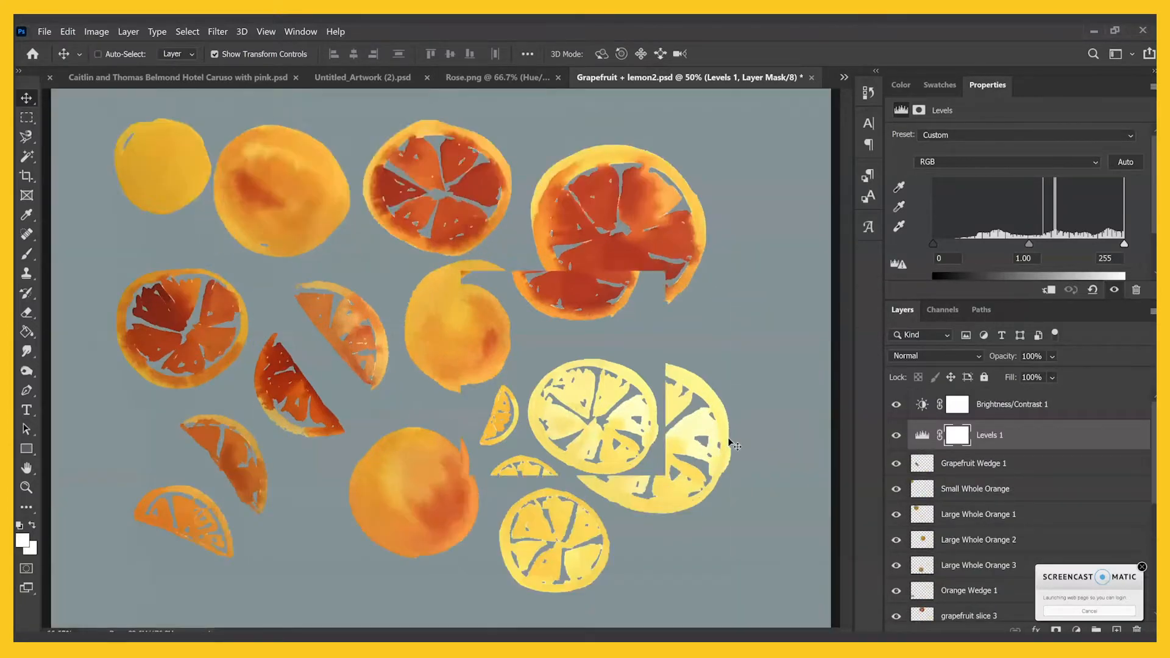
scroll(575, 480, "right", 5)
scroll(653, 386, "down", 3)
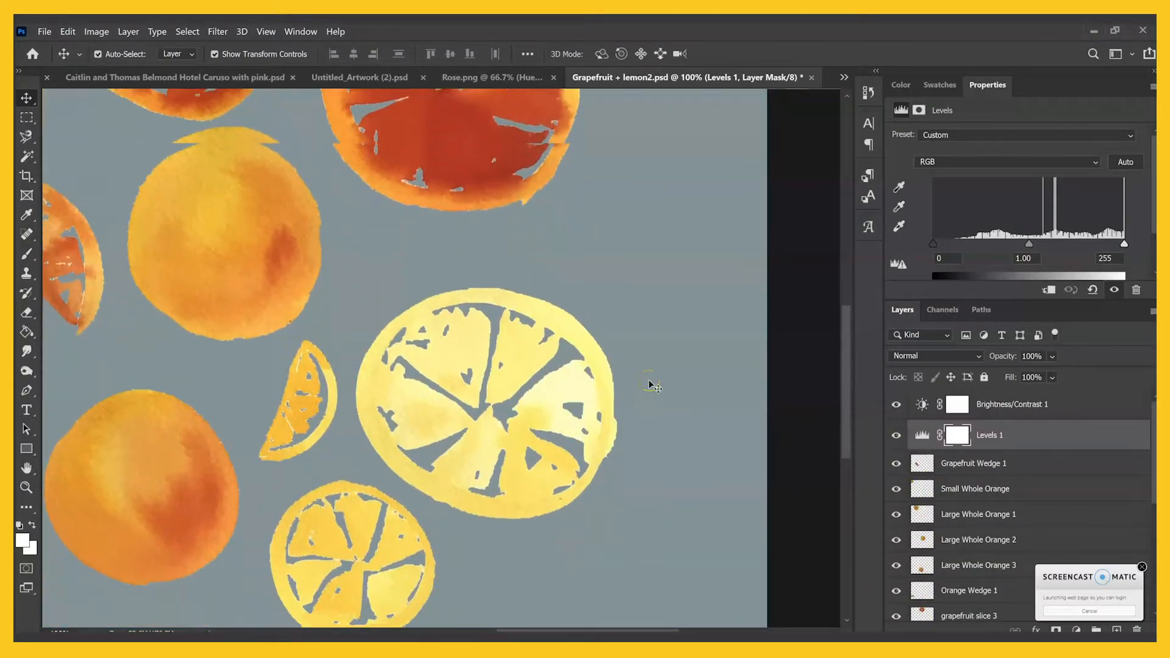
key("ctrl+plus")
scroll(711, 323, "down", 2)
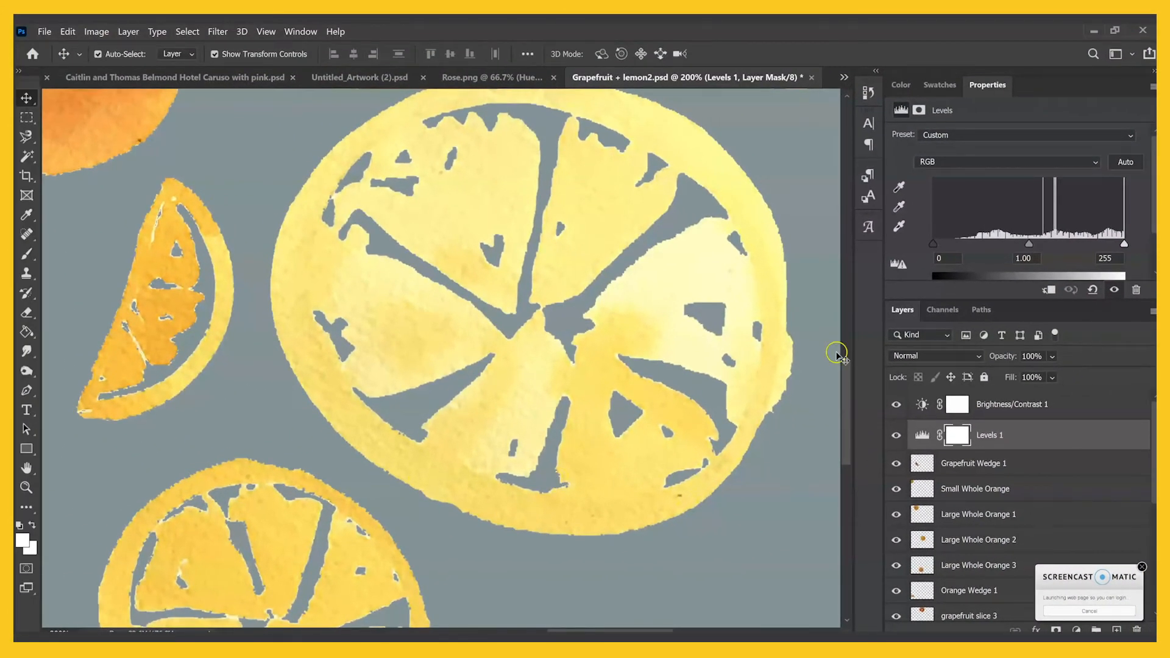
left_click(528, 381)
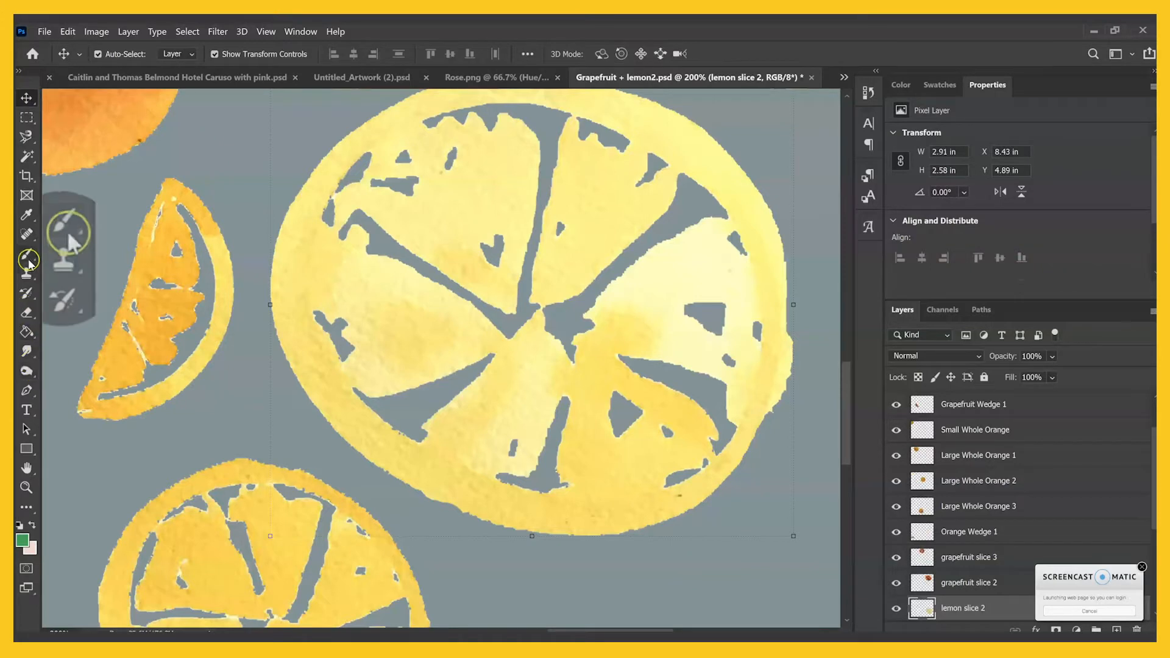
- Clone clean texture over the dark speck on the lemon slice's lower rind and retouch its pale segment, using a 37 px Clone Stamp brush
left_click(27, 271)
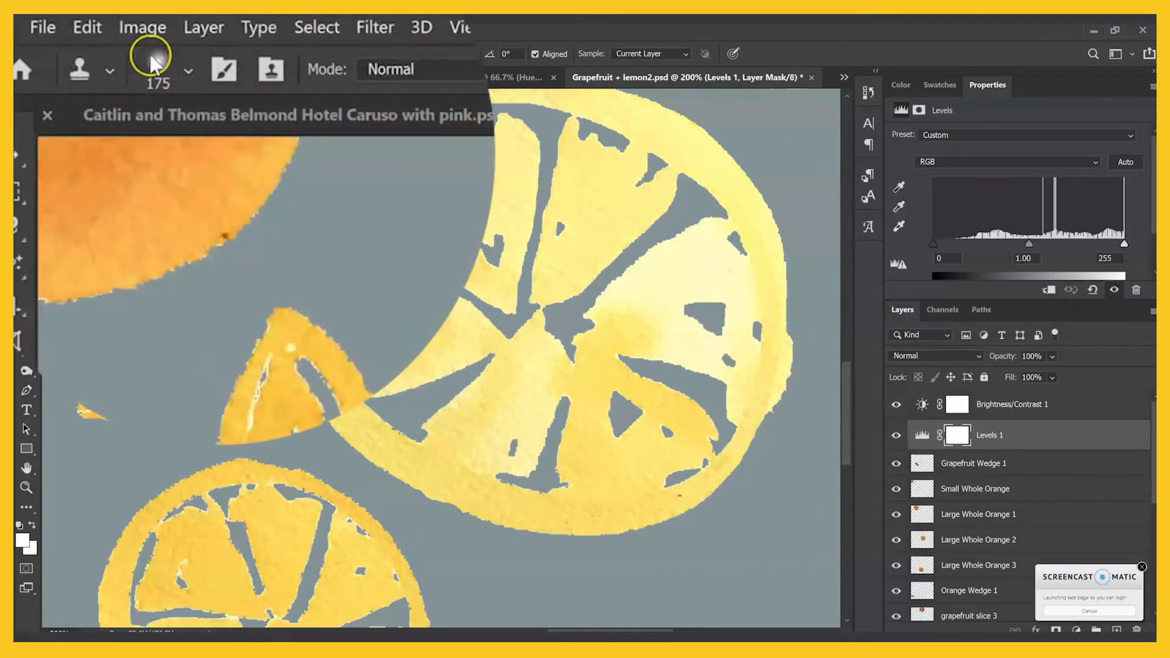
left_click(107, 53)
left_click_drag(188, 151, 174, 156)
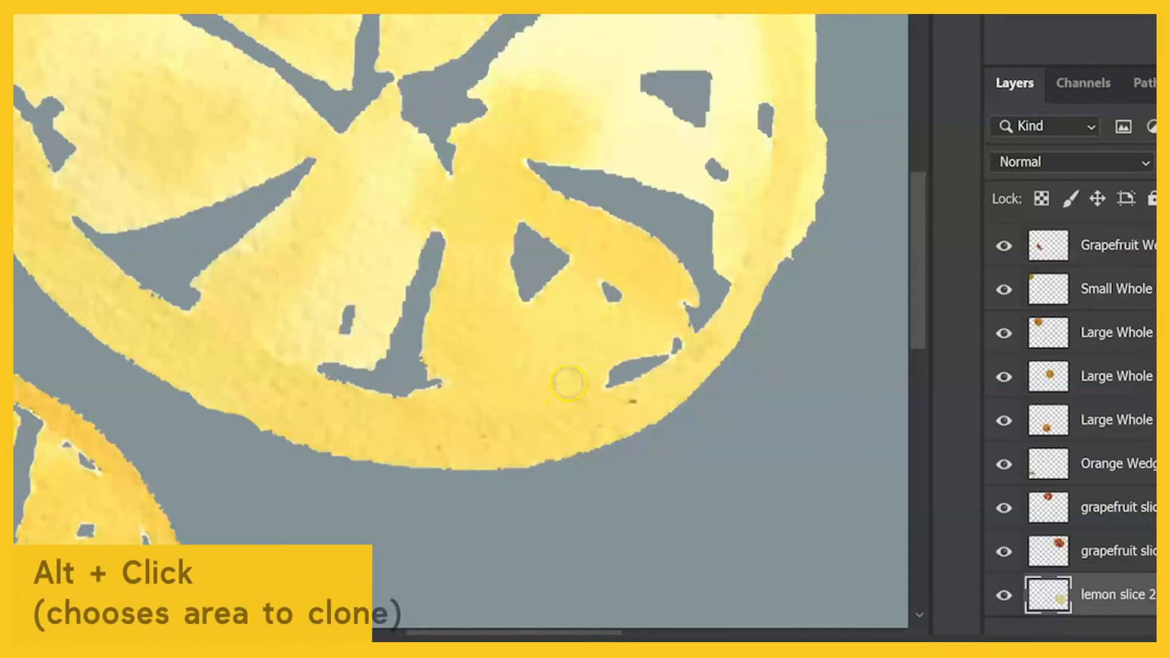
left_click(568, 383, "alt")
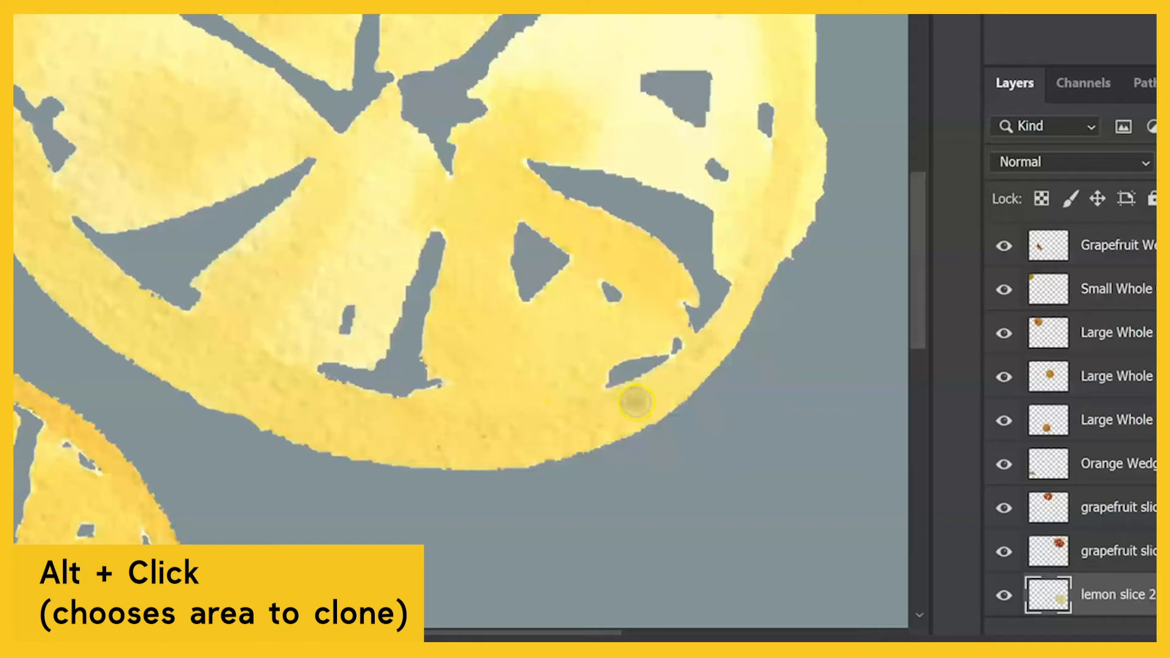
left_click(652, 395)
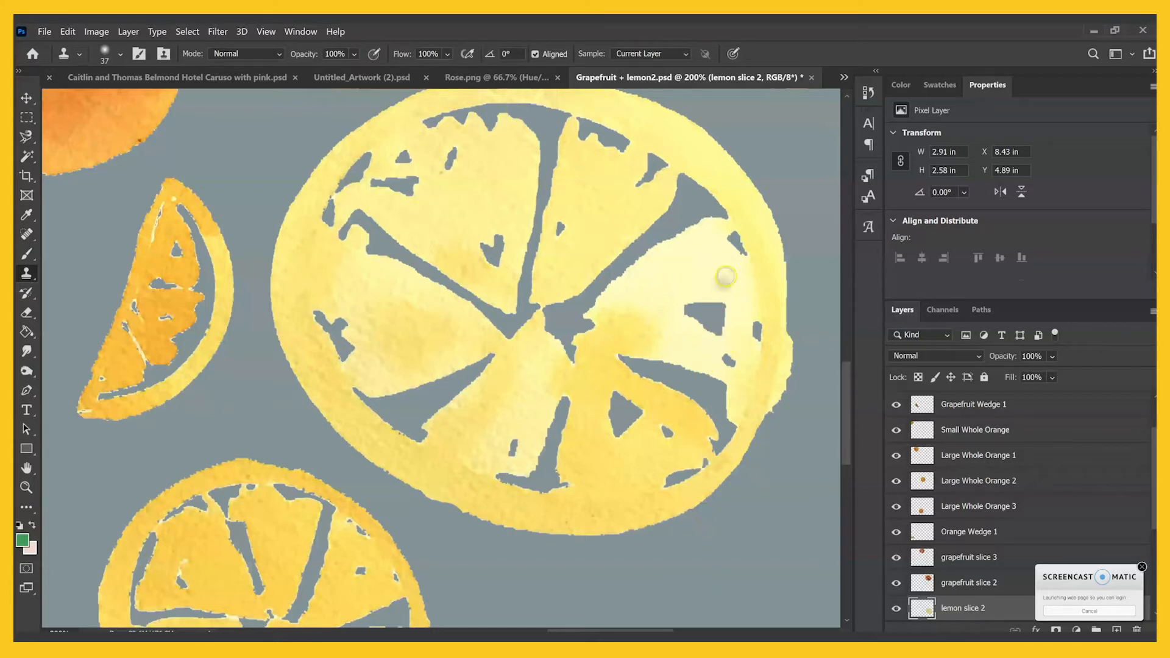
left_click(714, 279)
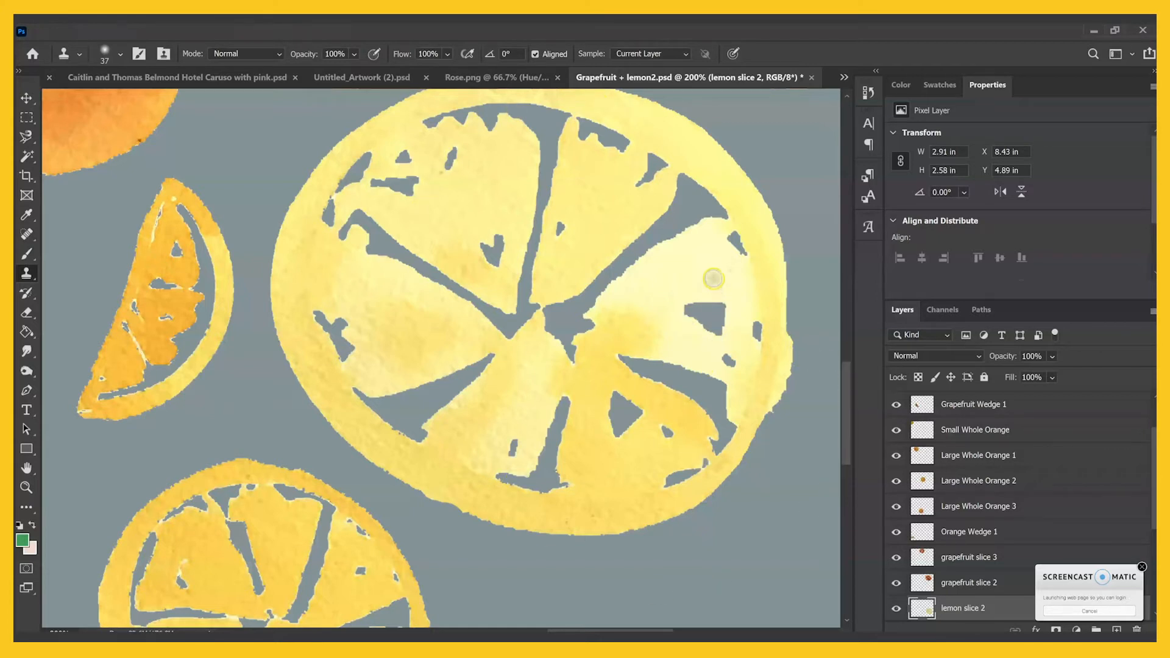
left_click_drag(754, 287, 736, 272)
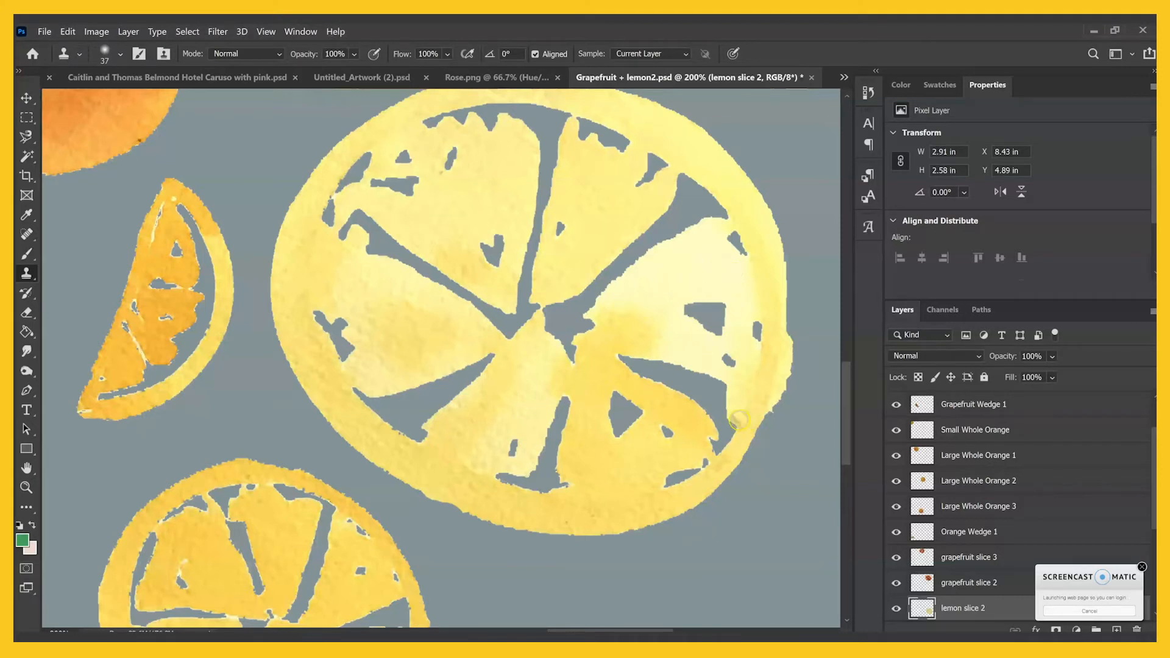
- Select the whole orange in the middle of the artwork, on the Large Whole Orange 2 layer
key("ctrl+minus")
scroll(634, 421, "up", 4)
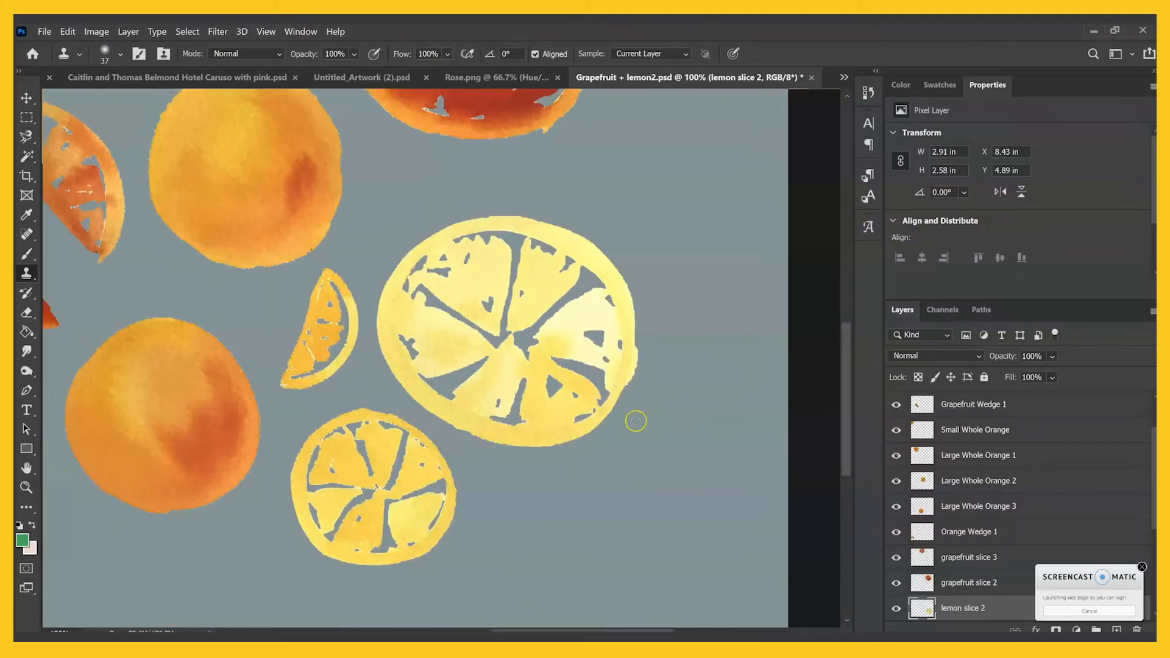
left_click_drag(407, 328, 599, 340)
key("ctrl+plus")
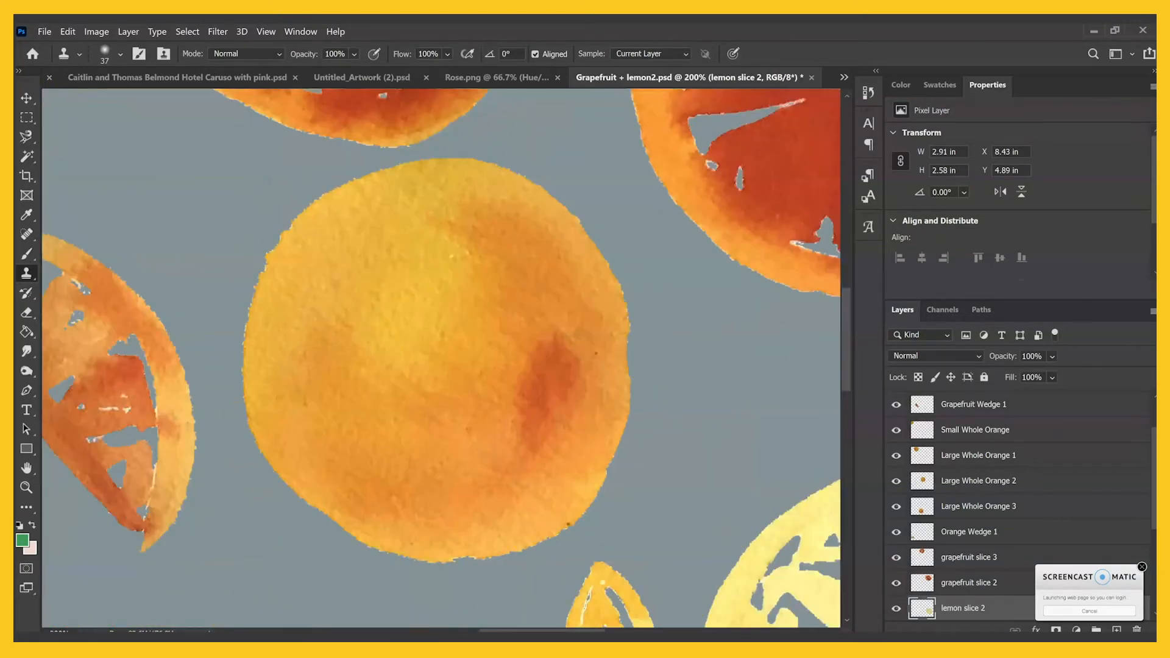
left_click(27, 97)
left_click(565, 334)
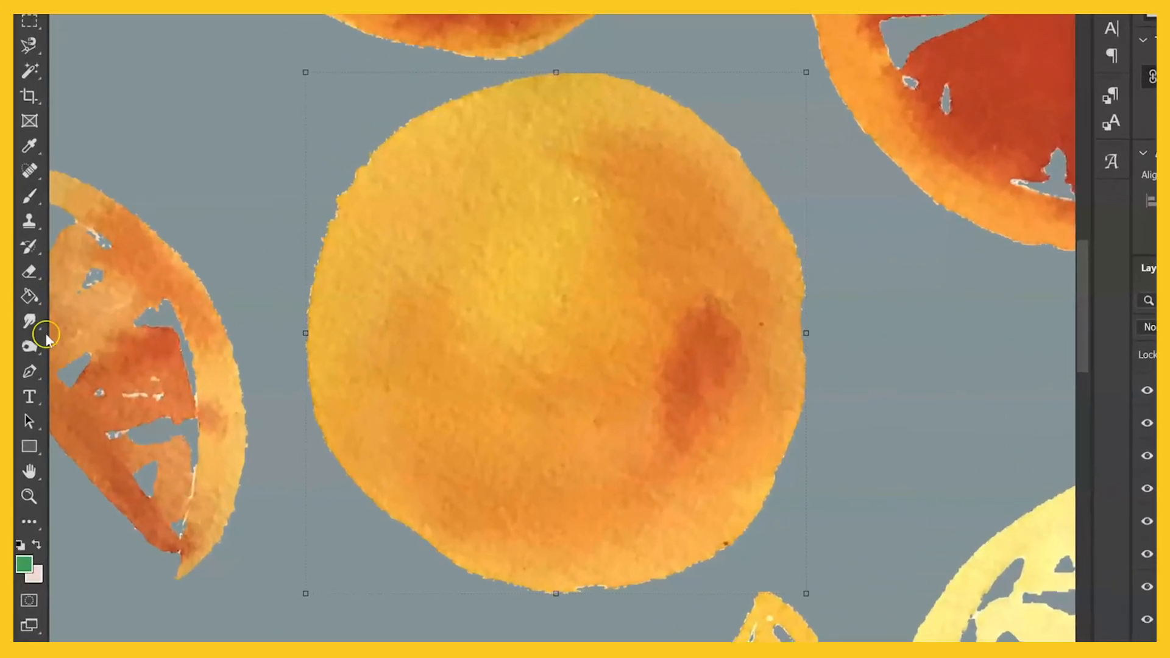
- Activate the Burn tool and set its brush size to 31 px
left_click(26, 352)
left_click(29, 322)
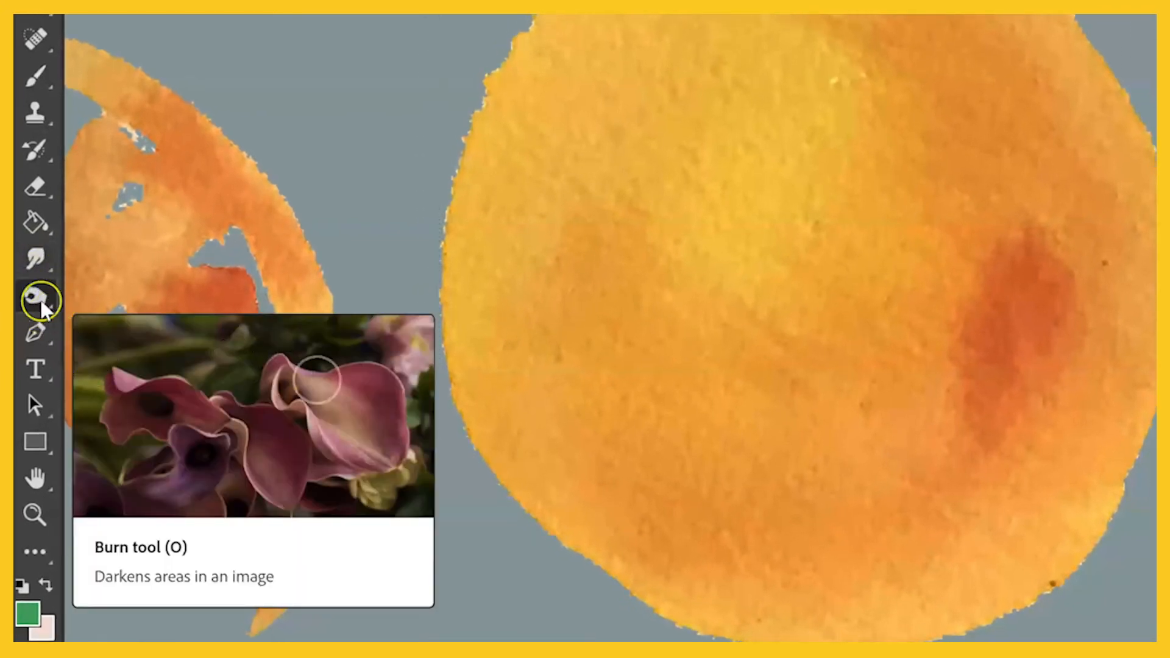
right_click(28, 299)
left_click(146, 302)
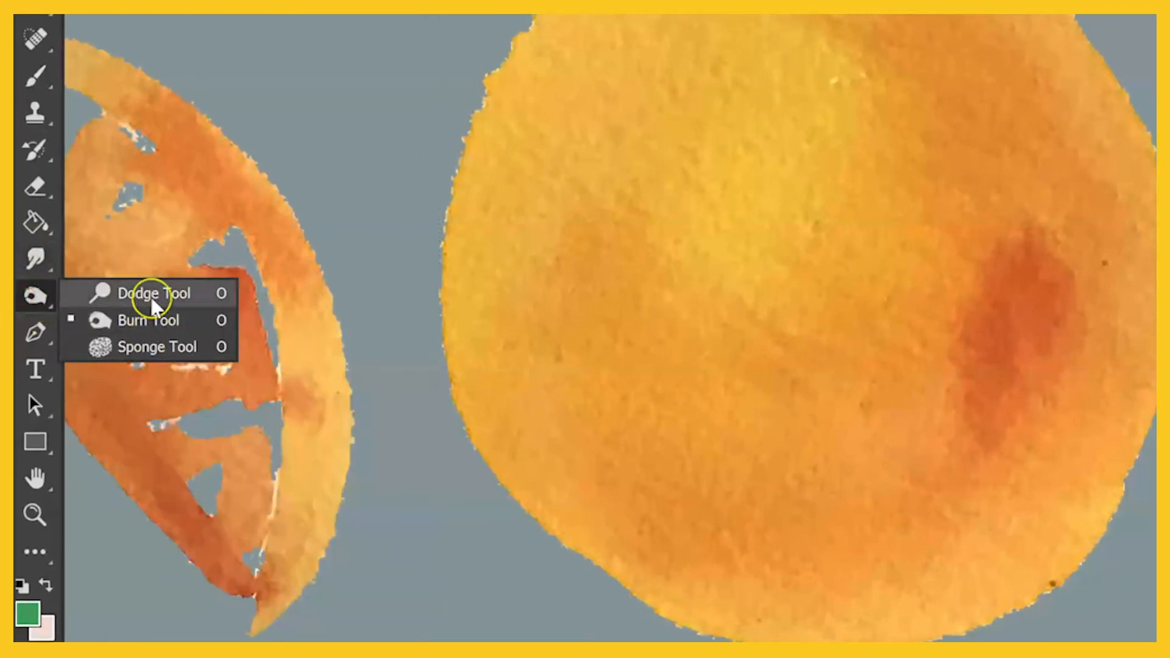
left_click(136, 318)
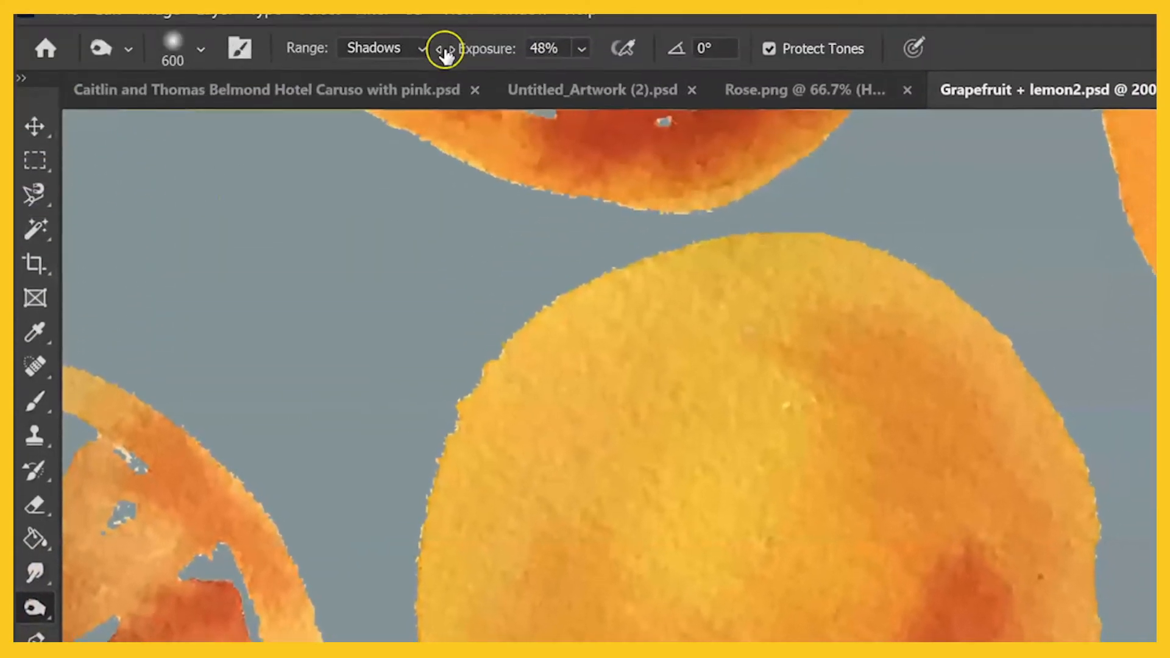
left_click(421, 48)
left_click(216, 52)
left_click(185, 48)
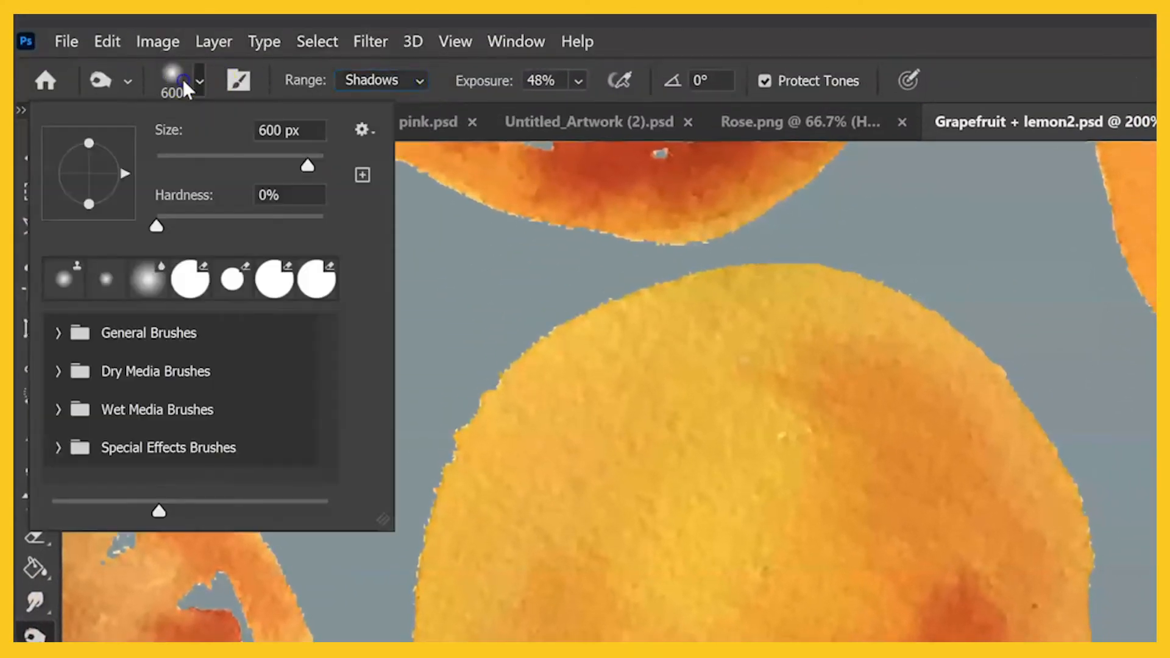
left_click(181, 159)
left_click(830, 621)
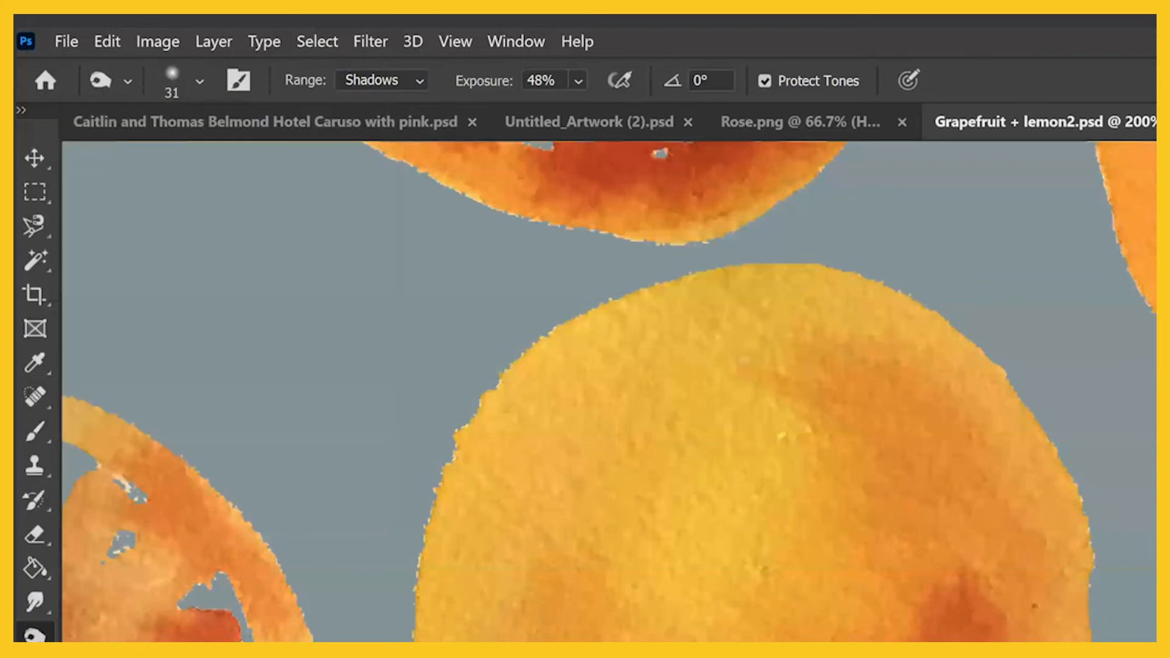
- Darken the inner edge of the orange's red patch with Burn strokes in the Shadows range
mouse_move(918, 595)
left_mouse_down()
mouse_move(639, 494)
mouse_move(642, 441)
mouse_move(618, 527)
left_mouse_up()
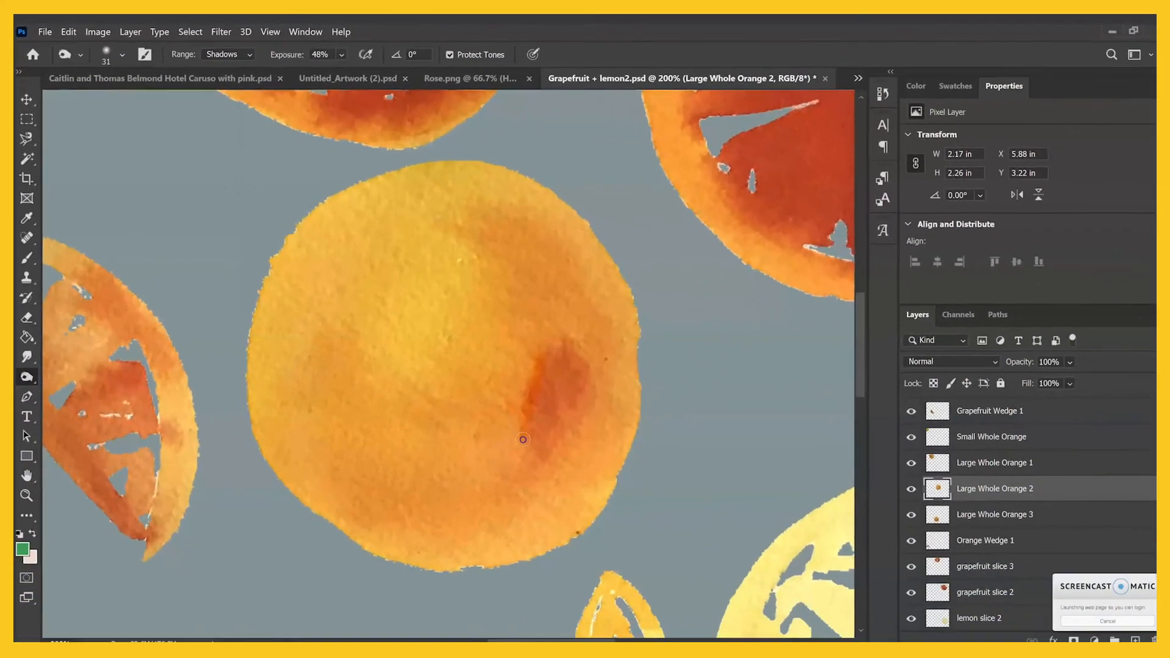
left_click_drag(521, 354, 507, 434)
left_click(517, 433)
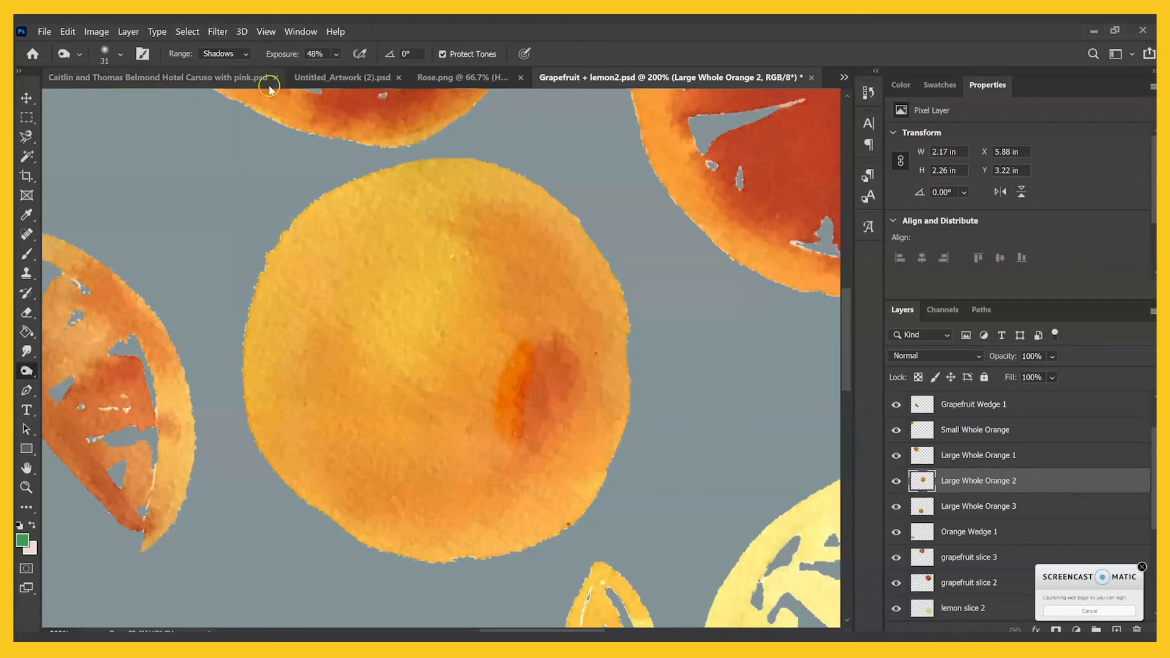
left_click(244, 55)
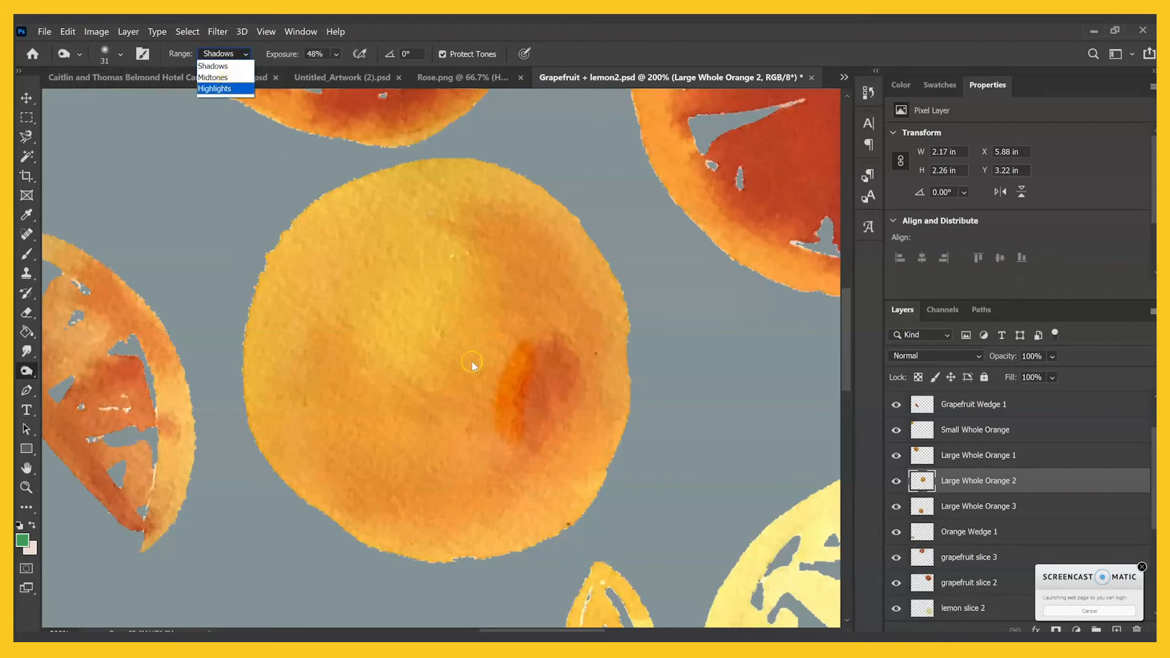
- Activate the Dodge tool and set its exposure to 50% and brush size to 37 px
left_click(27, 370)
left_click(85, 368)
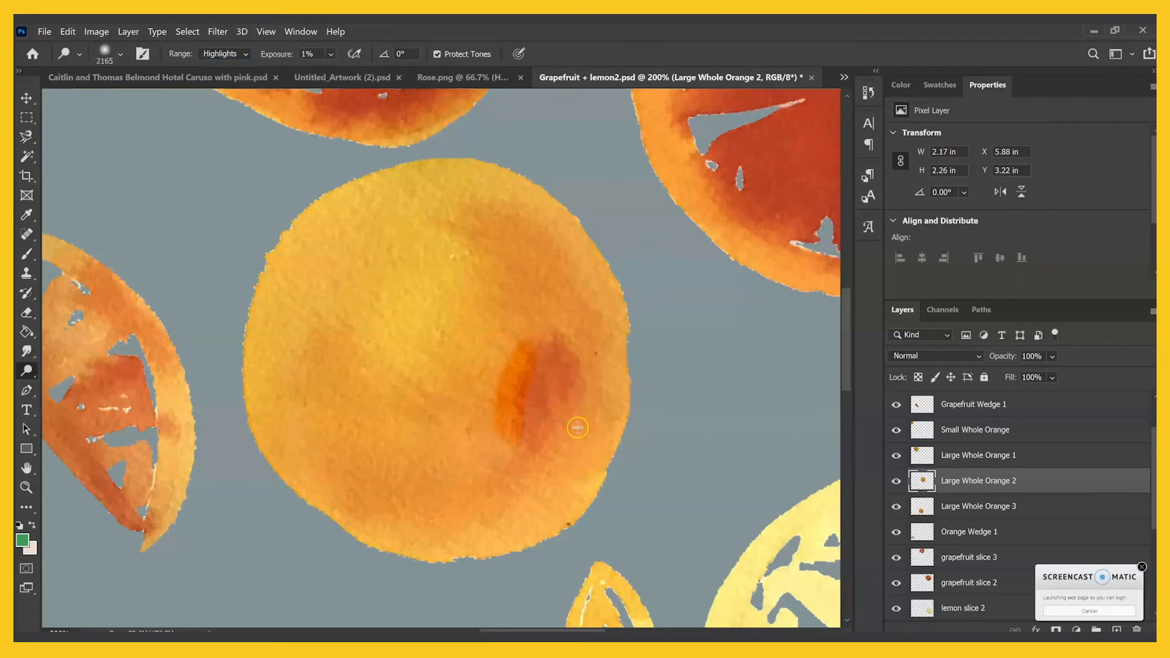
left_click(299, 54)
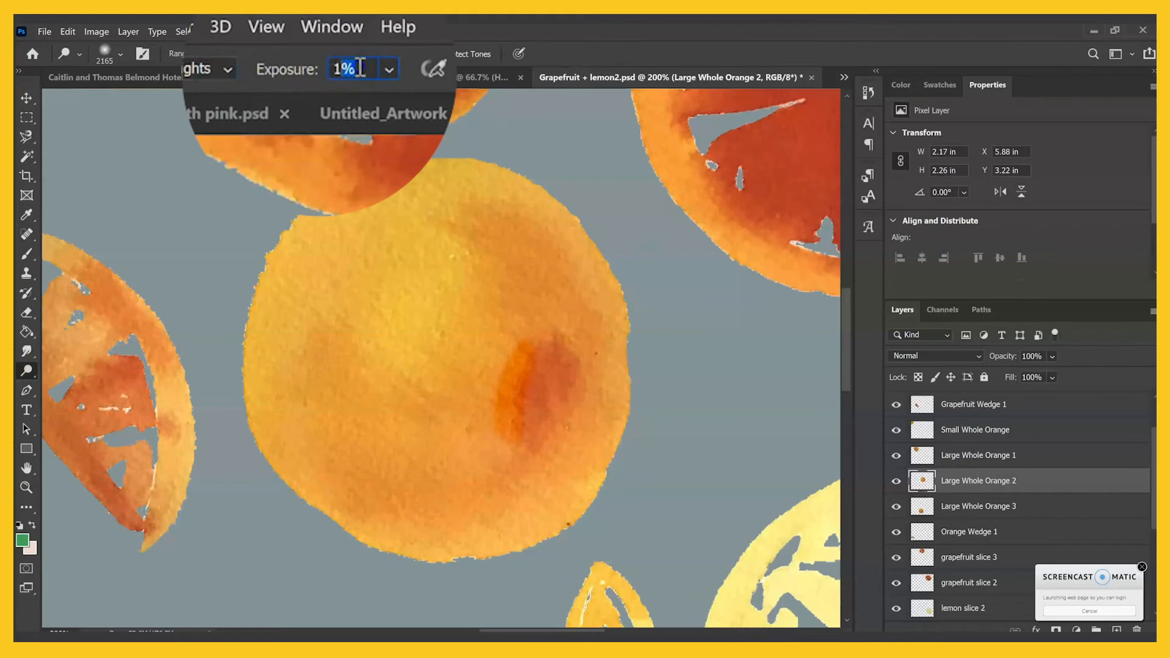
type("50")
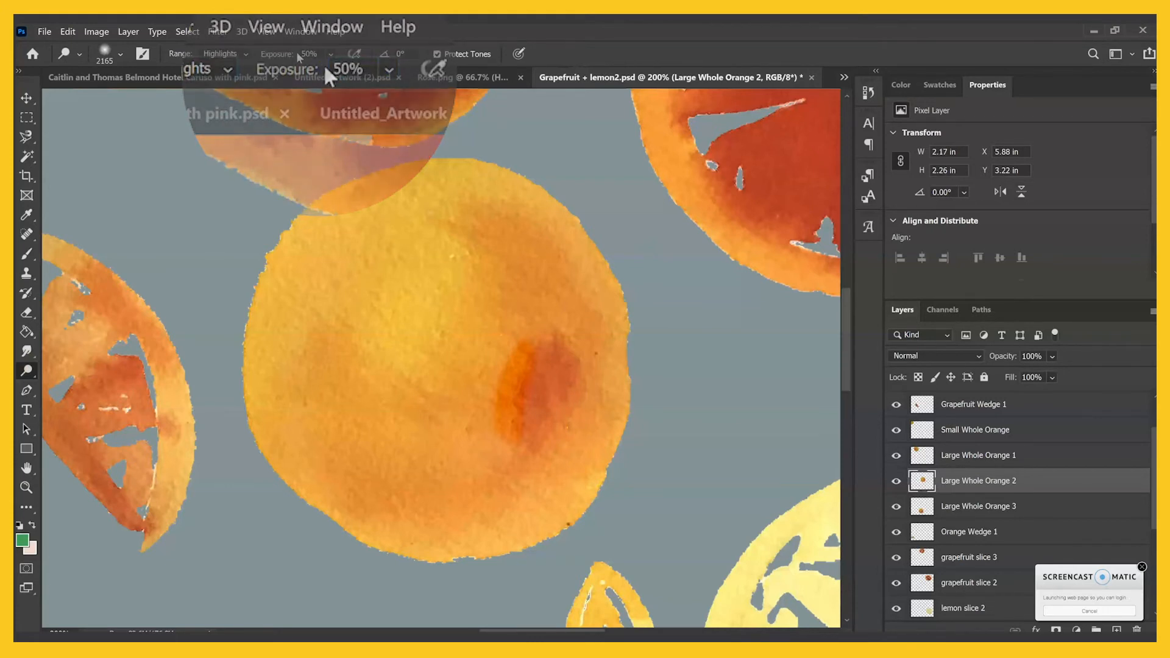
left_click(120, 54)
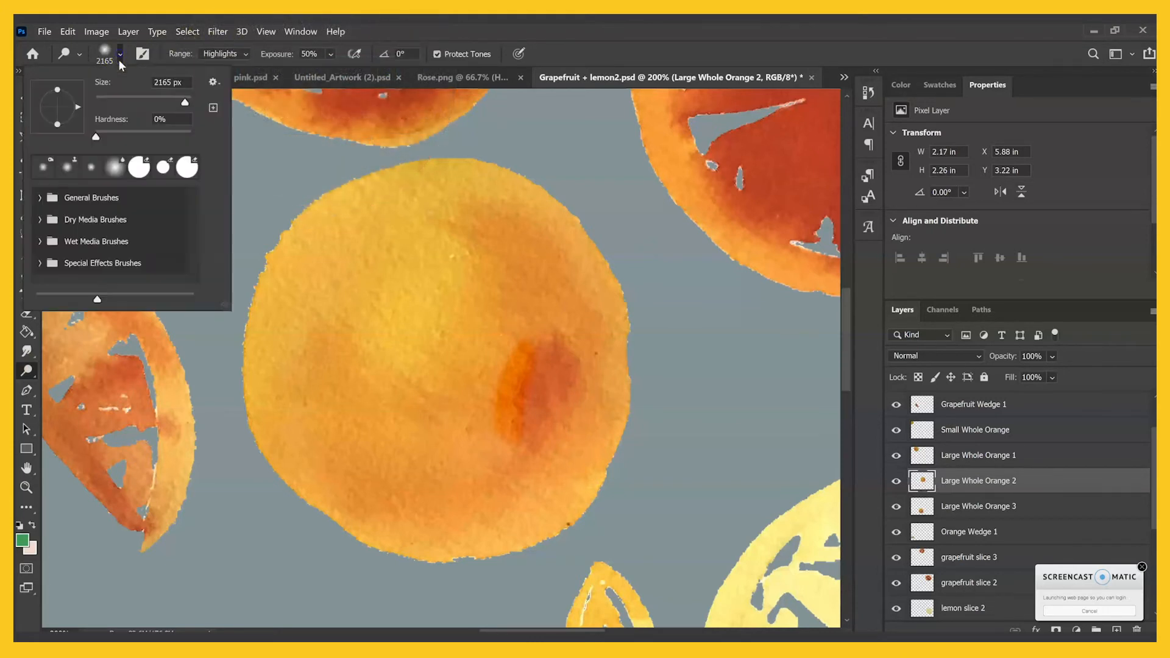
left_click(120, 98)
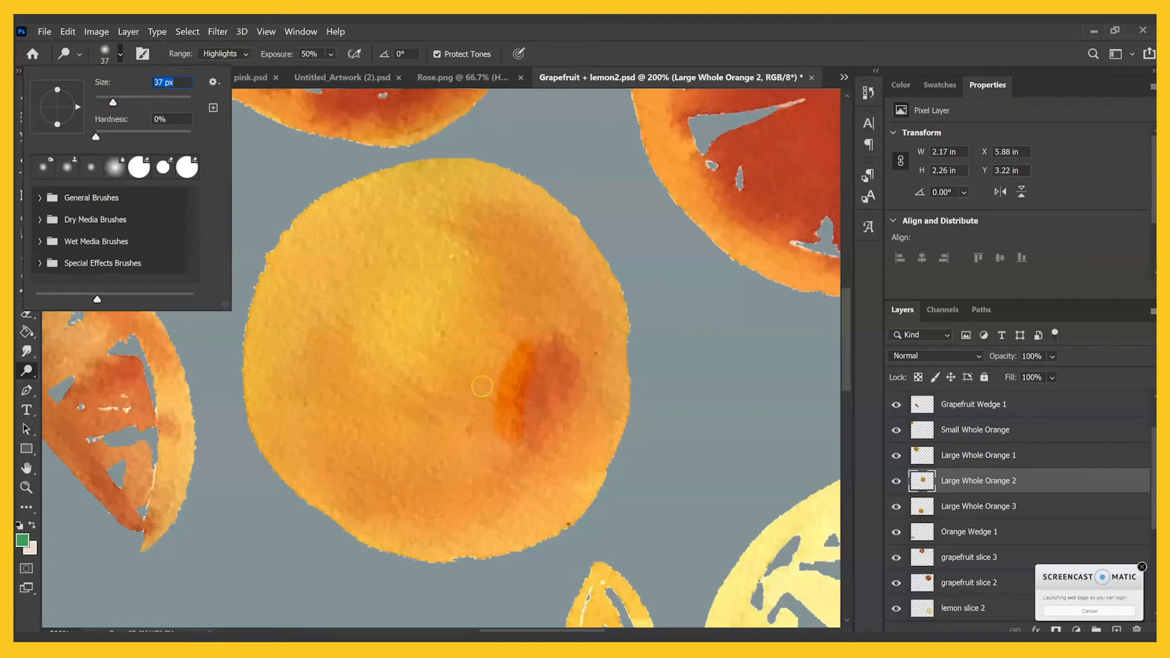
- Dodge a round patch near the orange's centre, and lighten the area beside it with the exposure set to 21%
left_click(447, 372)
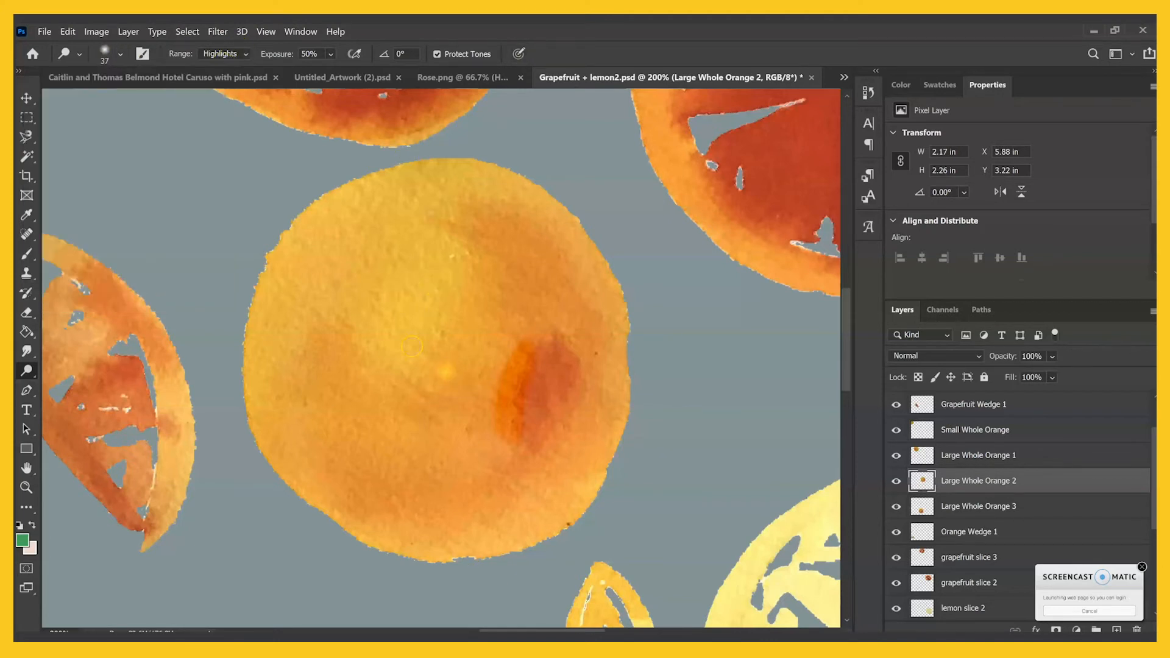
mouse_move(449, 352)
left_mouse_down()
mouse_move(457, 316)
mouse_move(439, 323)
mouse_move(430, 354)
mouse_move(448, 379)
mouse_move(480, 334)
mouse_move(437, 309)
left_mouse_up()
left_click(292, 59)
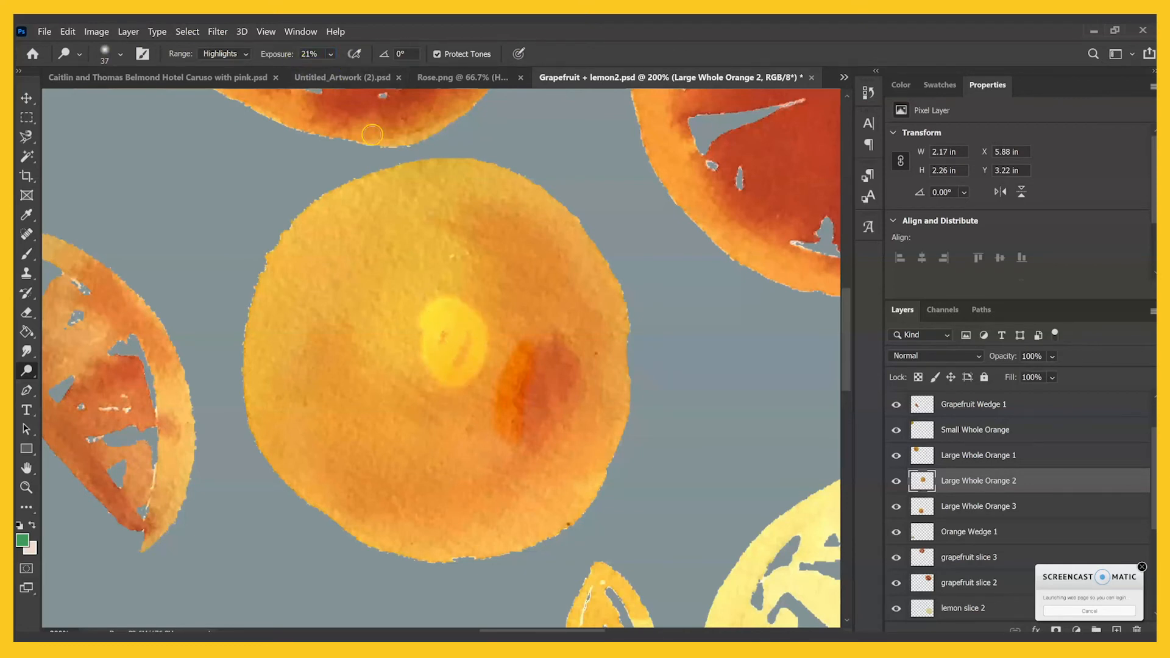
mouse_move(390, 316)
left_mouse_down()
mouse_move(407, 341)
mouse_move(397, 311)
mouse_move(389, 348)
mouse_move(370, 313)
mouse_move(364, 343)
mouse_move(362, 326)
mouse_move(360, 371)
mouse_move(395, 378)
mouse_move(393, 415)
left_mouse_up()
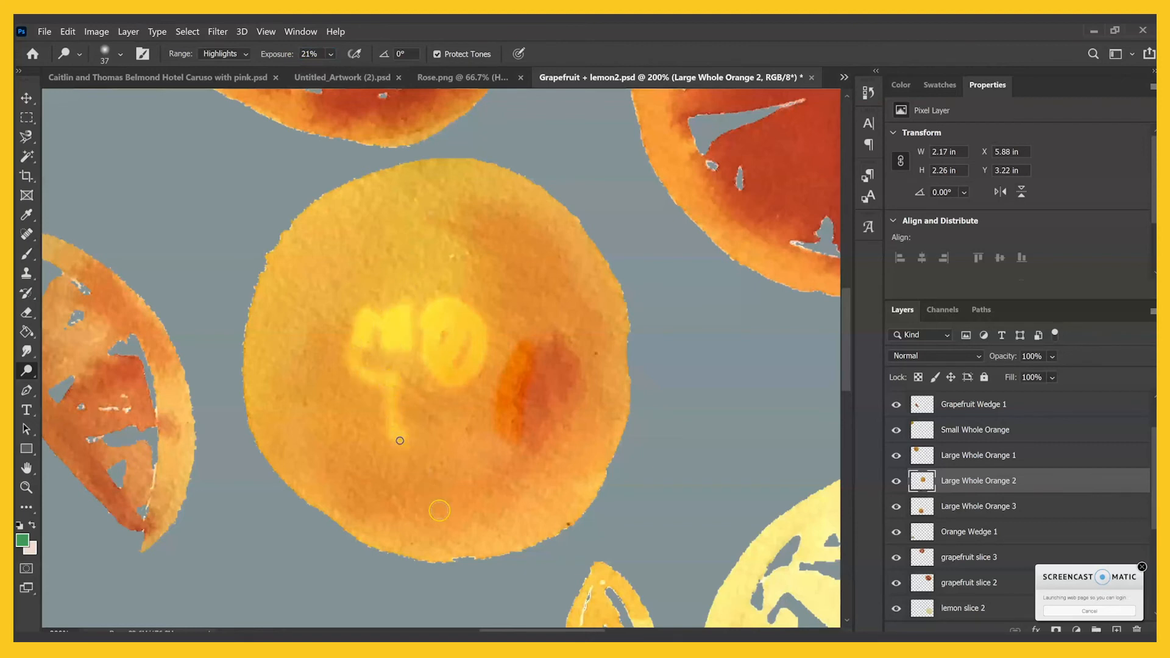